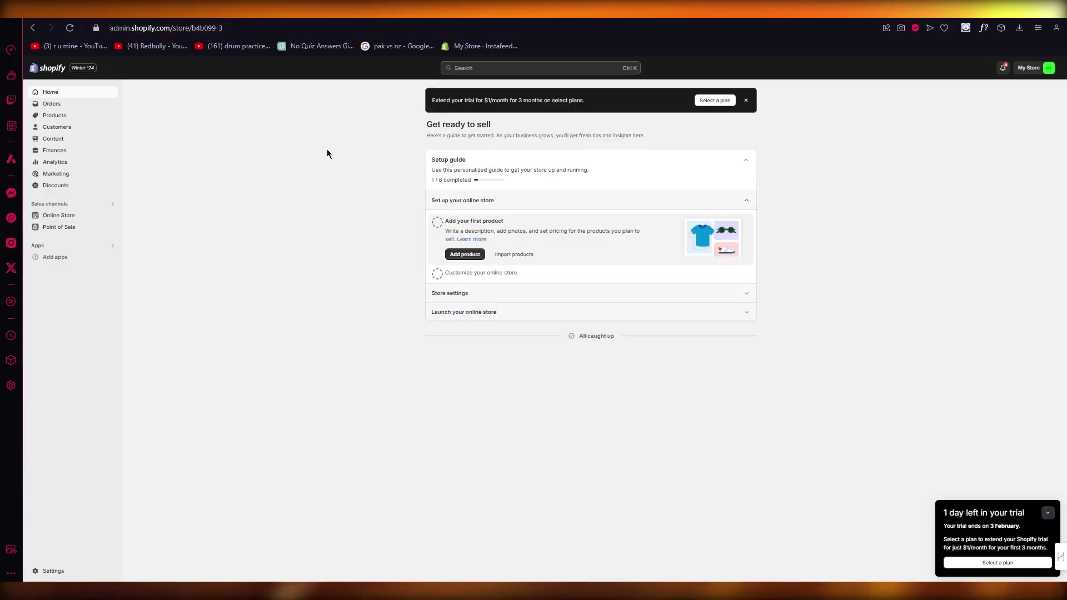
# Step: Go to the Online Store themes page from the admin sidebar
pyautogui.click(57, 216)
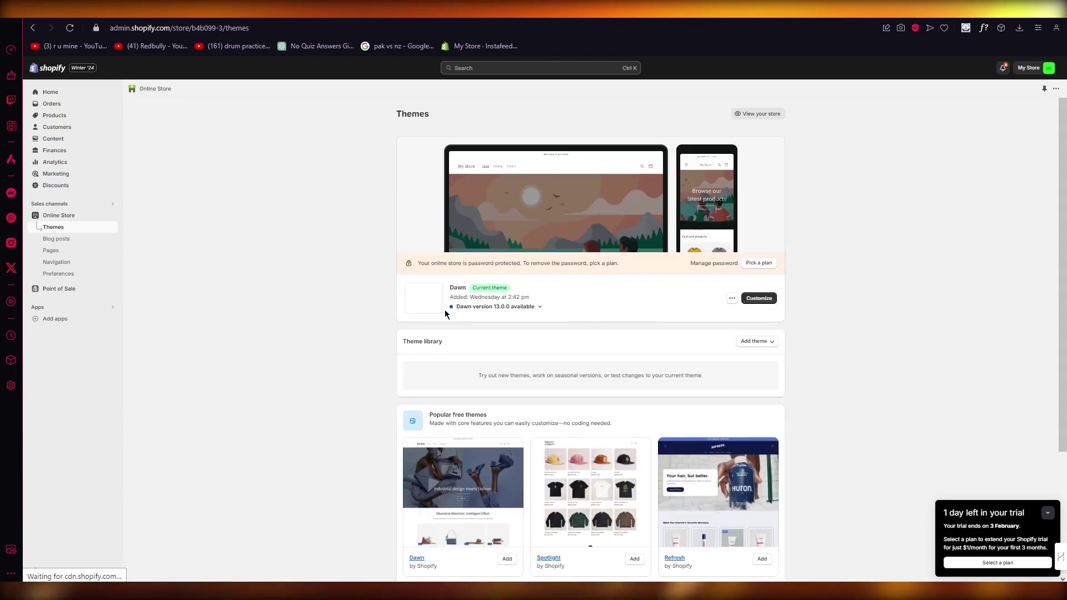
# Step: Peek at the Dawn theme update details, then head to the Shopify App Store via Add apps
pyautogui.click(497, 308)
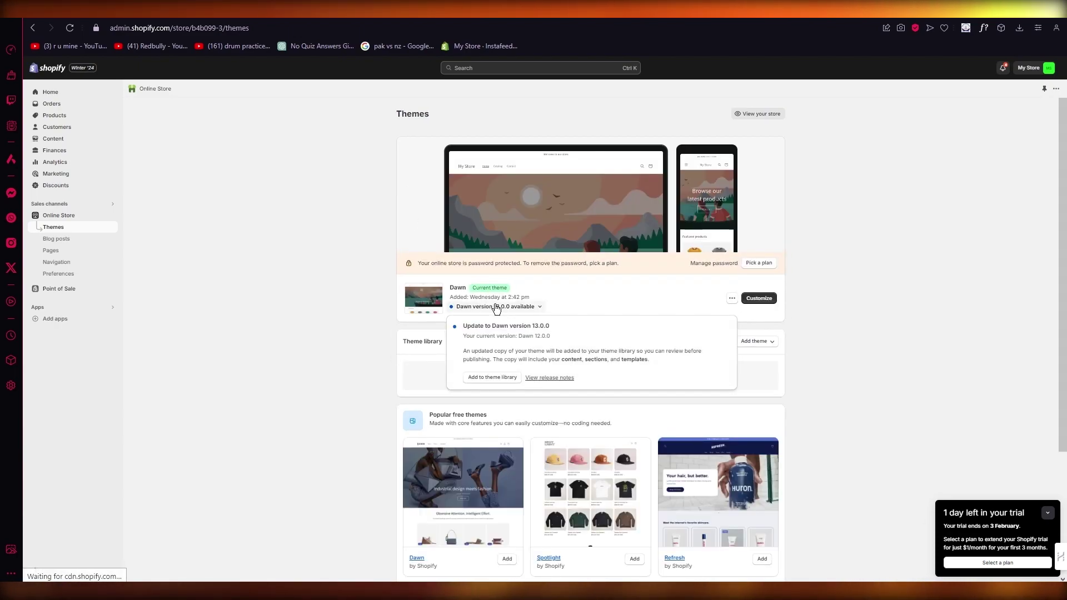
pyautogui.click(297, 250)
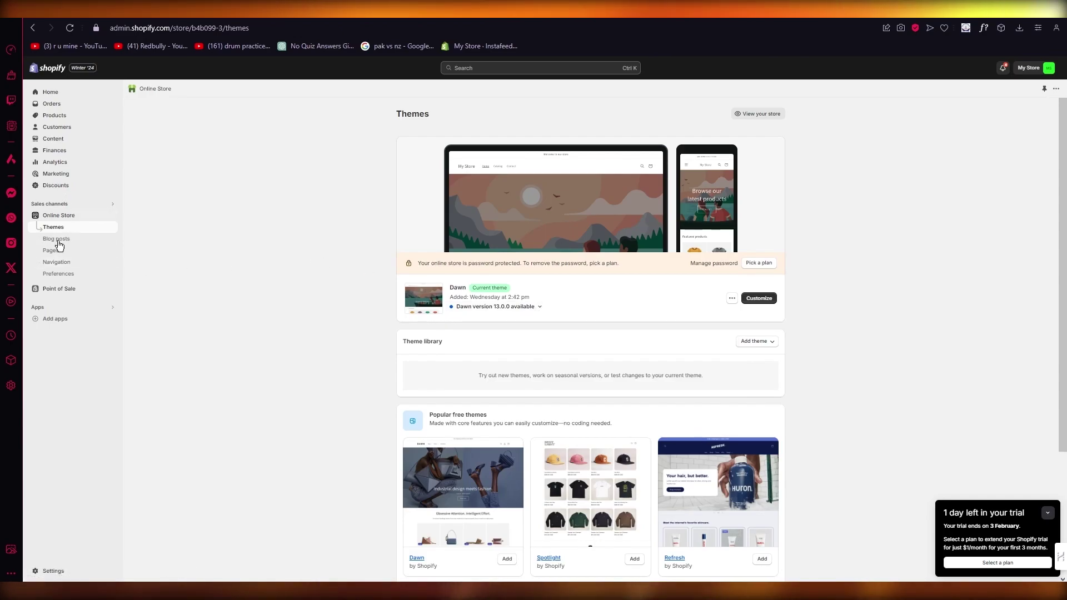
pyautogui.click(57, 319)
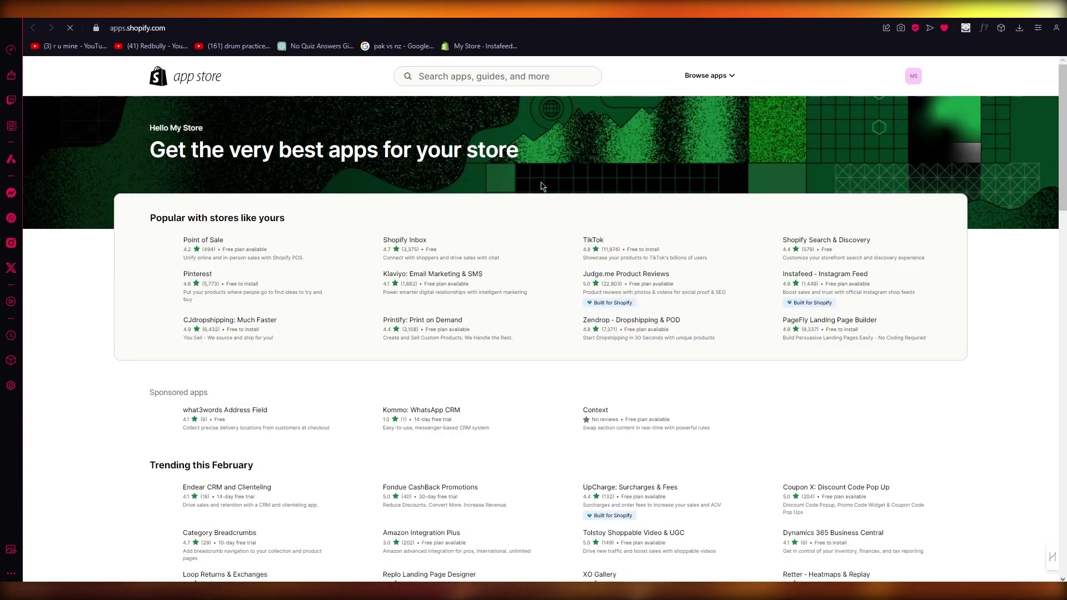
# Step: Search the App Store for 'wix' and open the LitExtension Store Migration listing
pyautogui.click(482, 76)
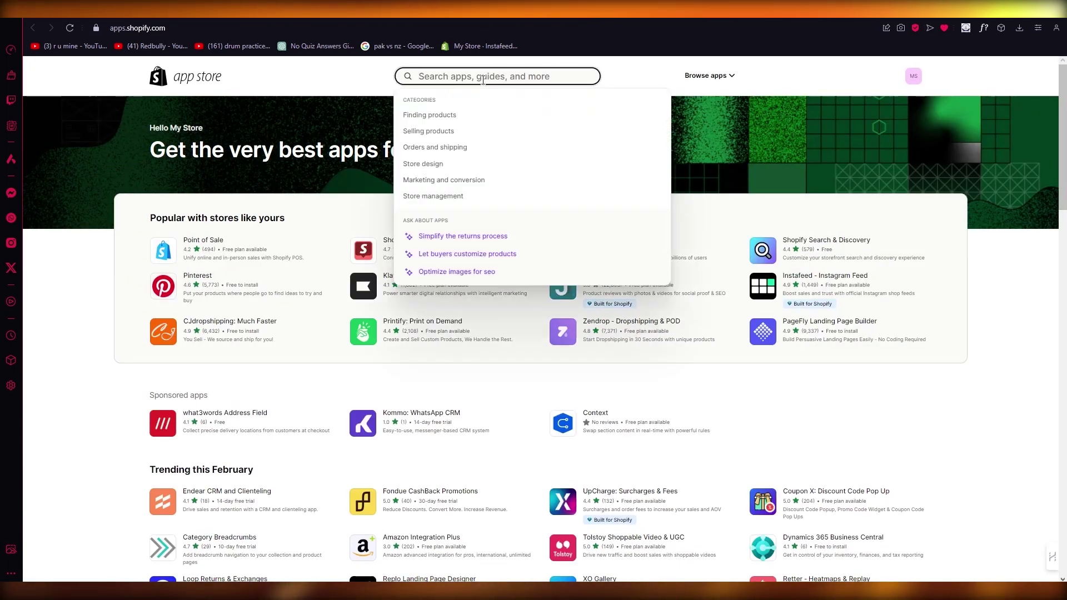
pyautogui.write('wix')
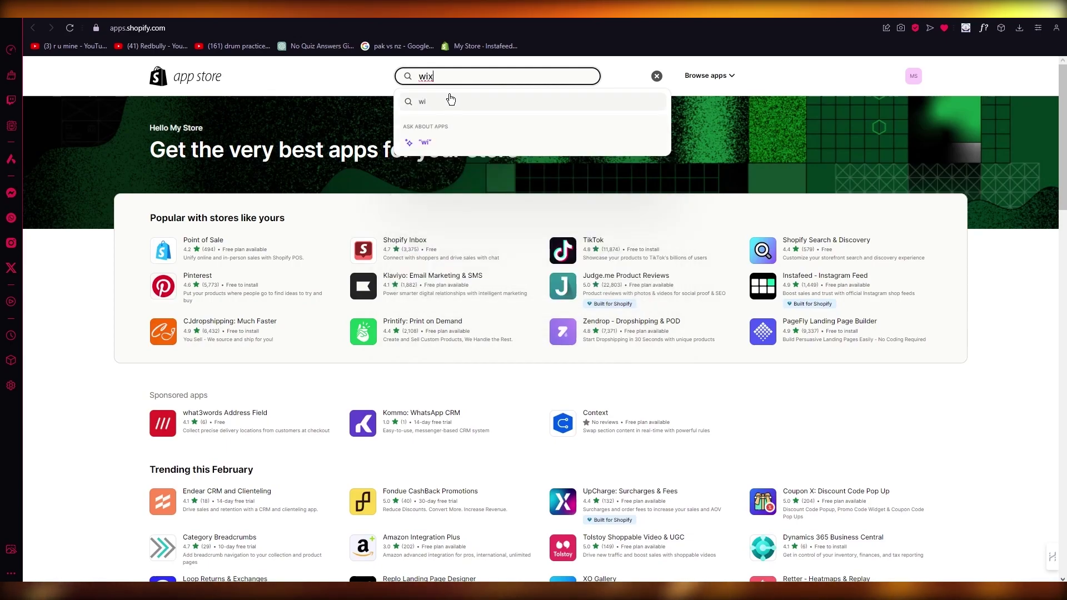
pyautogui.press('Return')
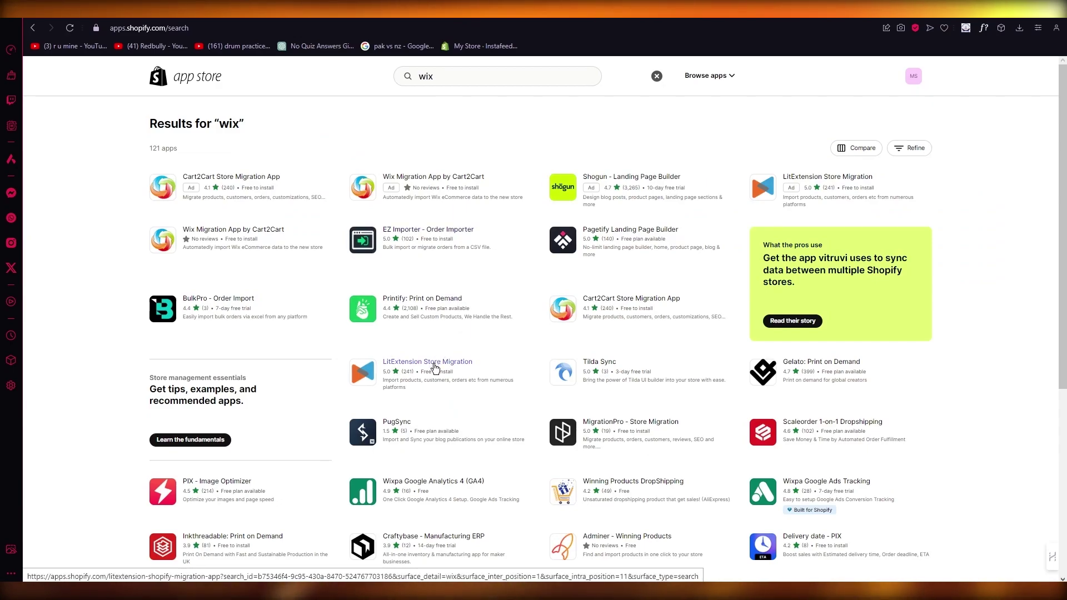
pyautogui.click(434, 367)
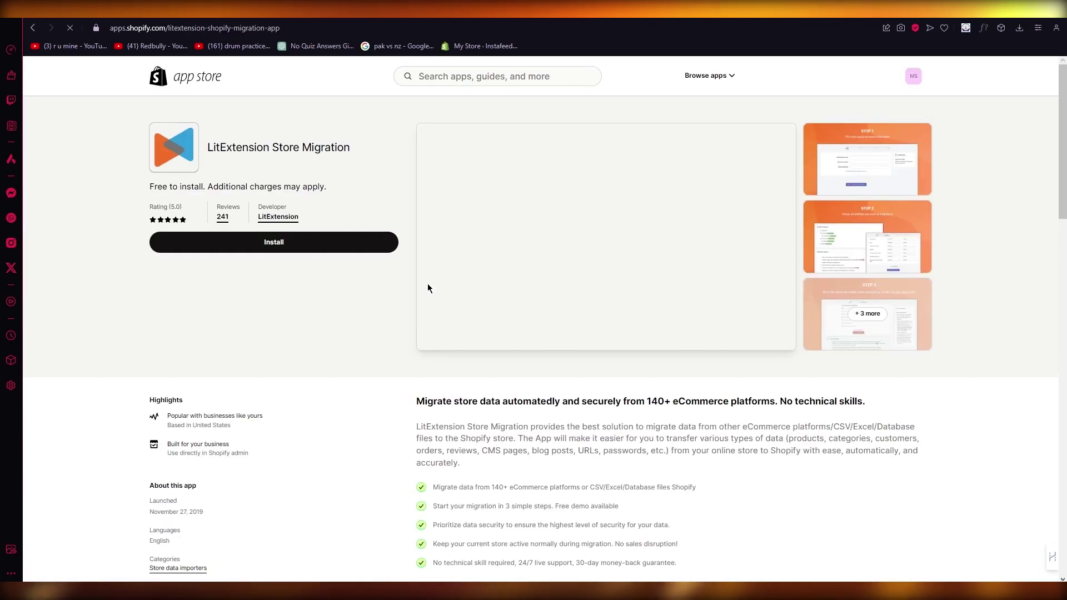
# Step: Start the LitExtension Store Migration install from its app listing
pyautogui.click(281, 252)
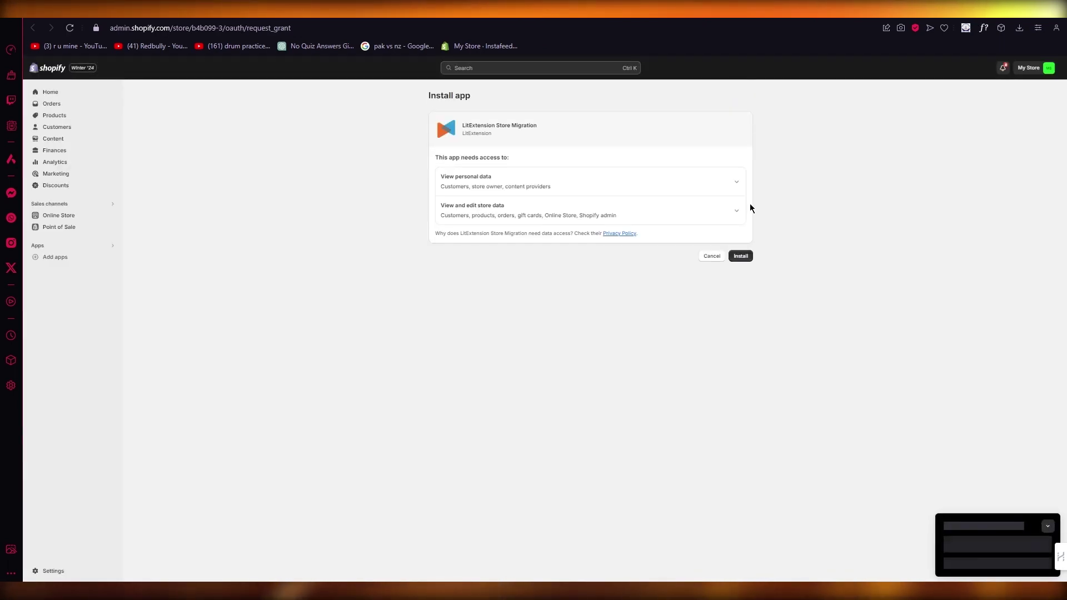
# Step: Grant the requested data access to complete the app installation
pyautogui.click(739, 258)
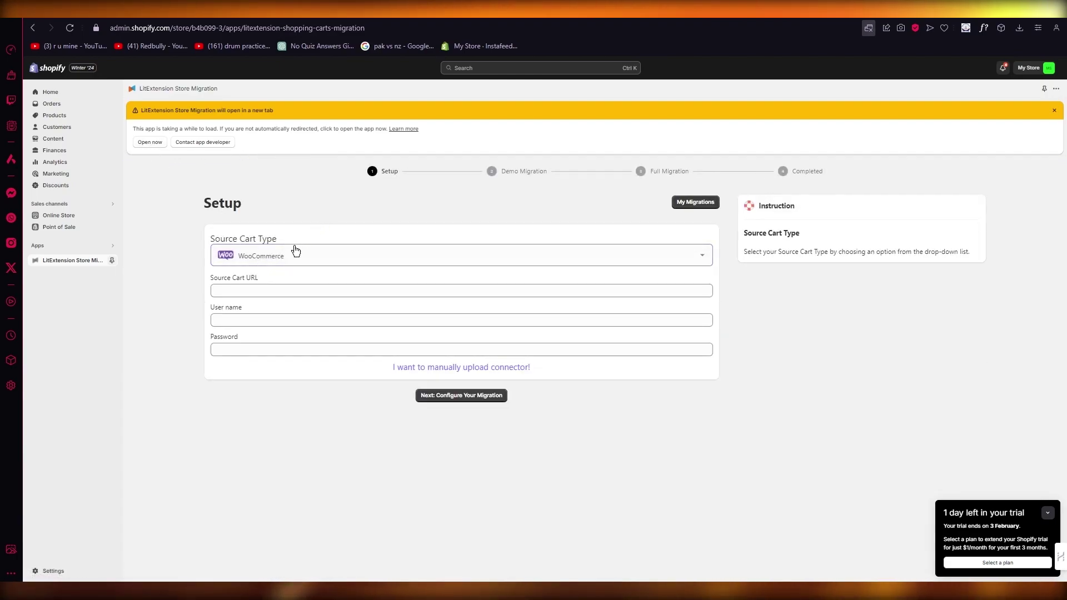
# Step: Choose WpEstore as the source cart type and minimize the consultant chat widget
pyautogui.click(296, 252)
pyautogui.scroll(5, 275, 325)
pyautogui.scroll(1, 275, 325)
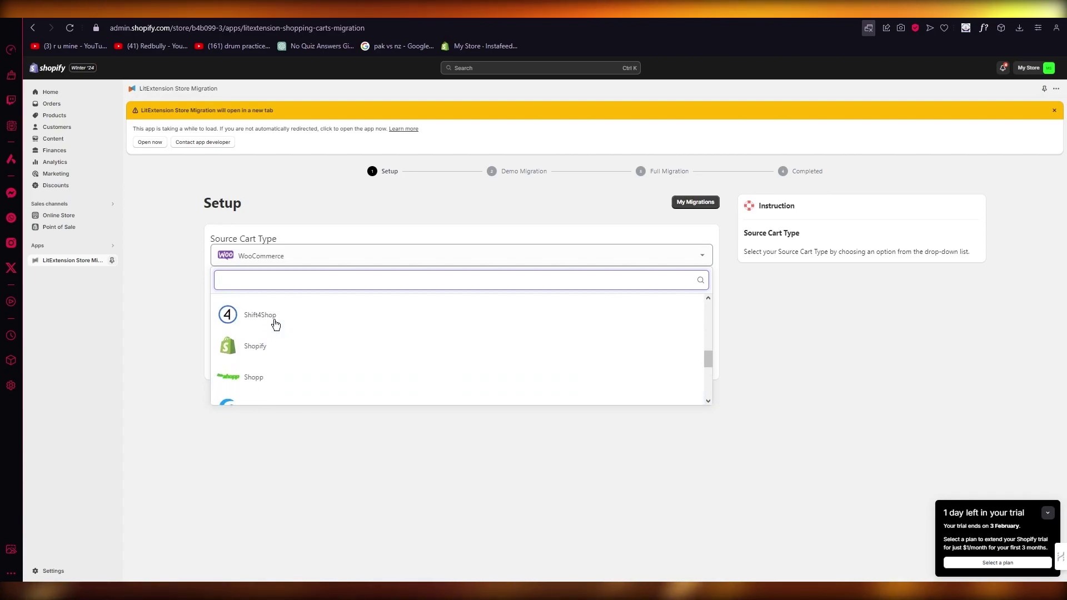
pyautogui.scroll(3, 276, 325)
pyautogui.scroll(5, 276, 325)
pyautogui.scroll(5, 276, 325)
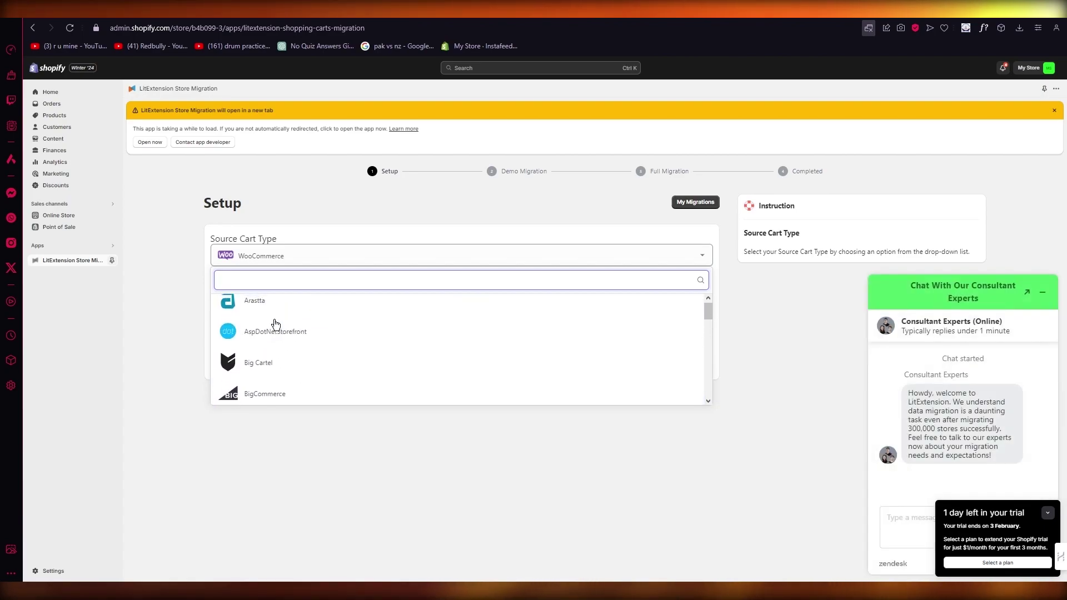
pyautogui.write('woo')
pyautogui.click(251, 309)
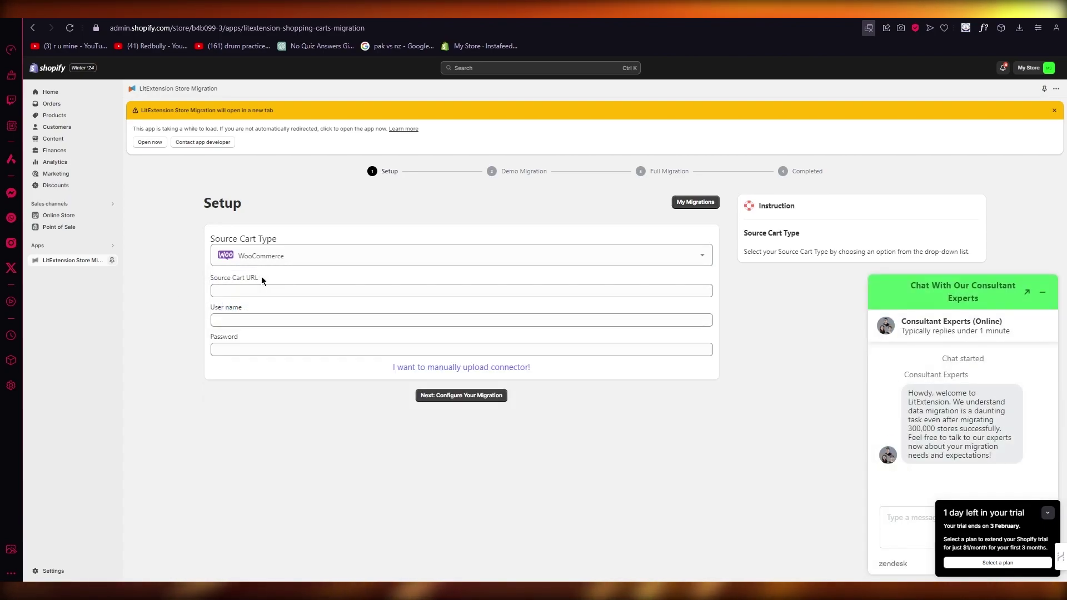
pyautogui.click(255, 289)
pyautogui.click(265, 259)
pyautogui.write('wi')
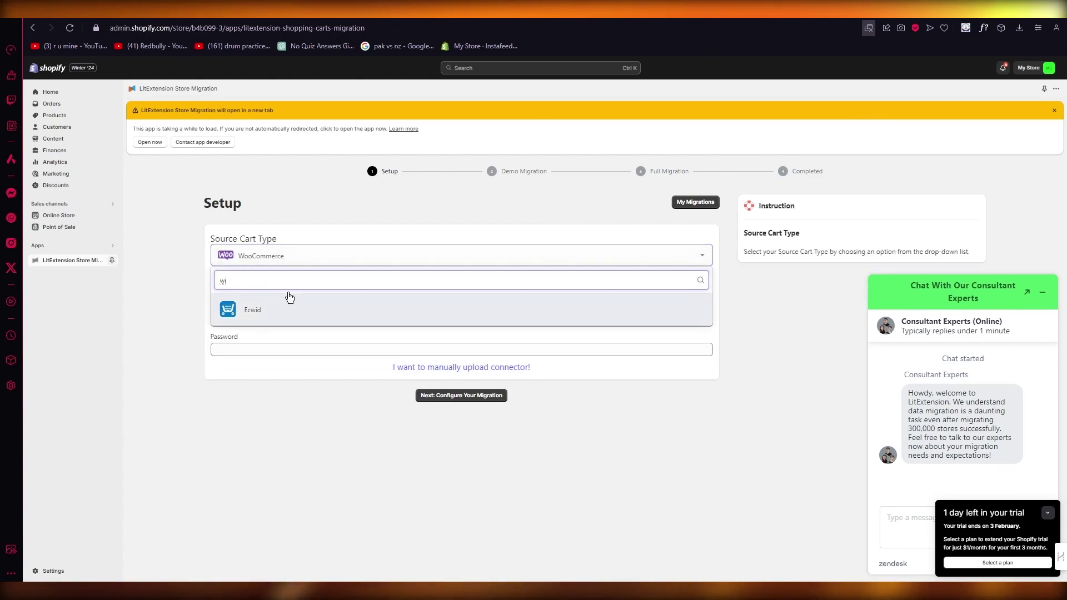
pyautogui.press('BackSpace')
pyautogui.press('BackSpace')
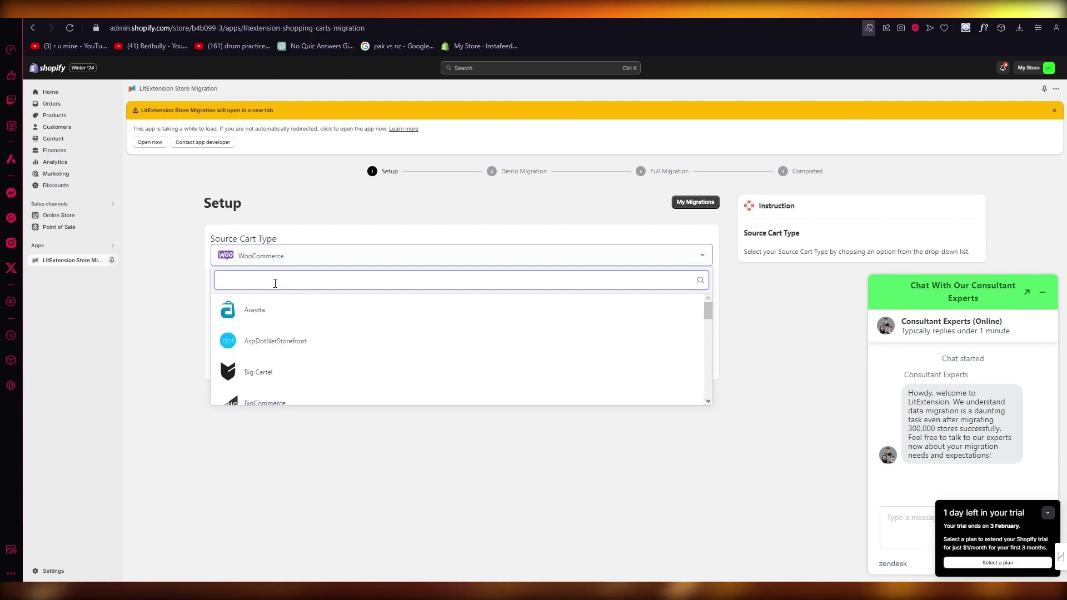
pyautogui.click(204, 287)
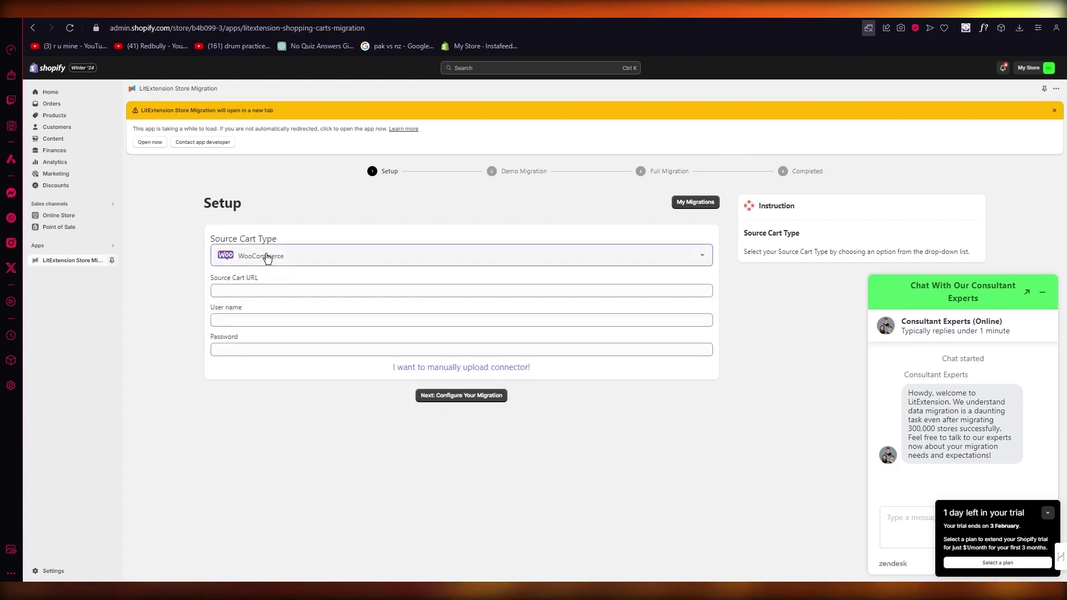
pyautogui.click(267, 259)
pyautogui.scroll(-2, 276, 305)
pyautogui.scroll(2, 276, 304)
pyautogui.scroll(-1, 279, 311)
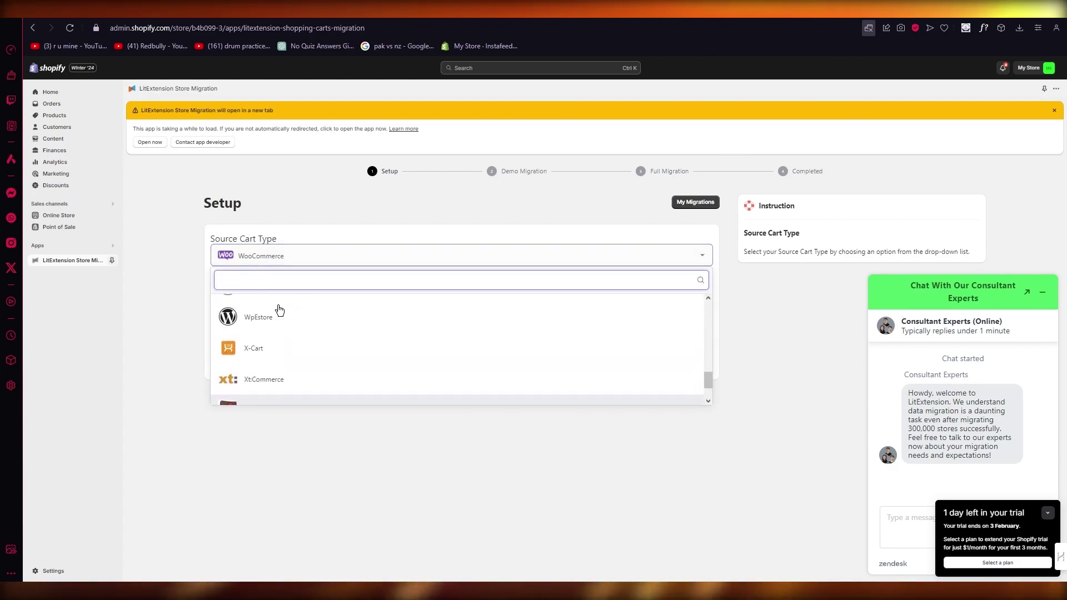
pyautogui.scroll(1, 280, 311)
pyautogui.scroll(1, 279, 311)
pyautogui.scroll(1, 279, 311)
pyautogui.scroll(1, 280, 311)
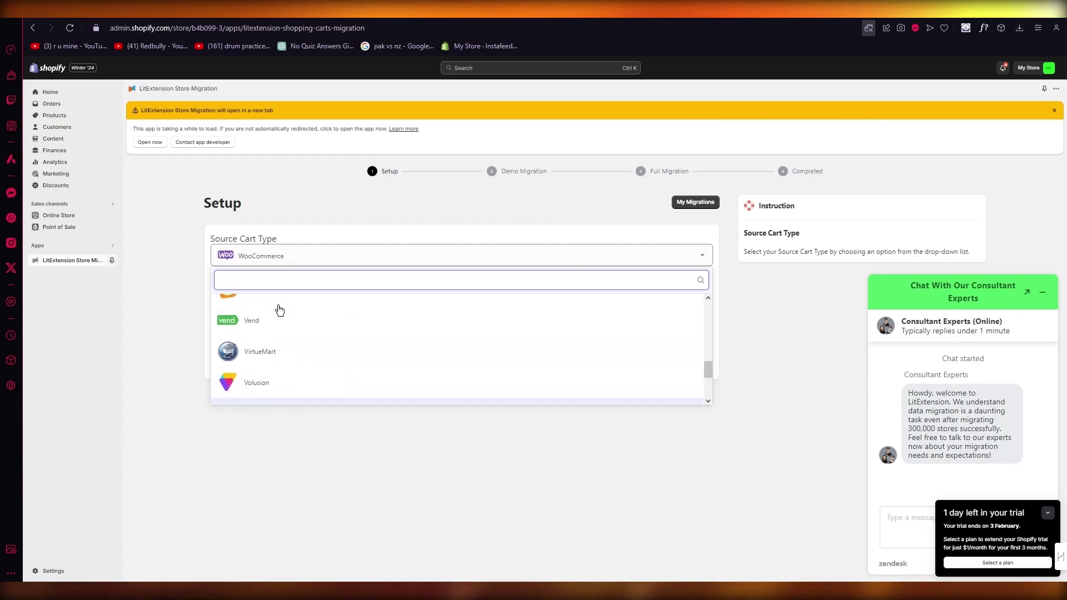
pyautogui.scroll(1, 280, 311)
pyautogui.scroll(-2, 276, 310)
pyautogui.scroll(-2, 283, 342)
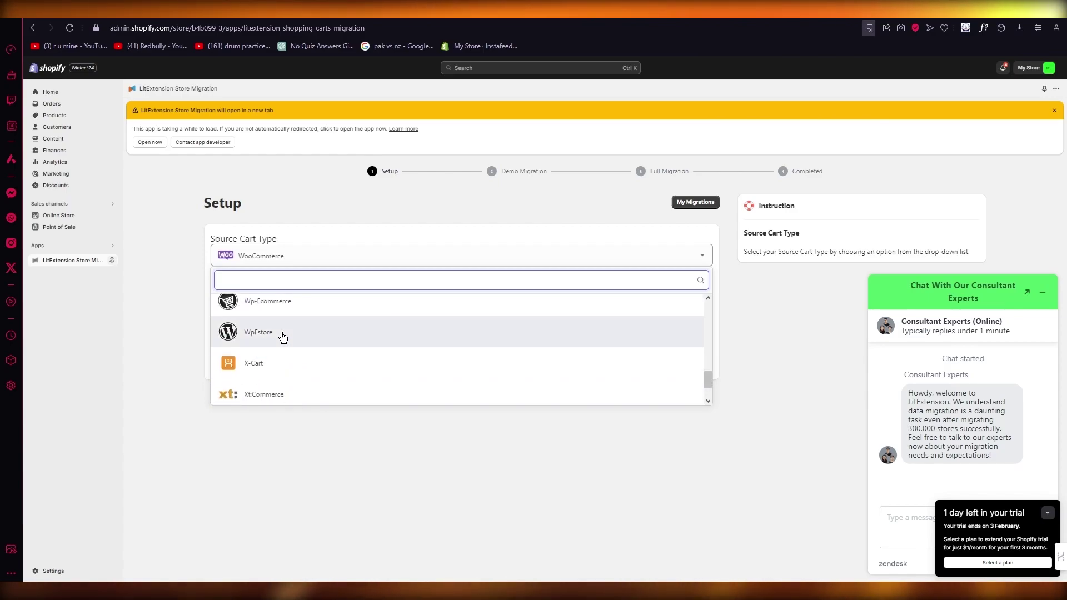
pyautogui.click(281, 332)
pyautogui.click(249, 289)
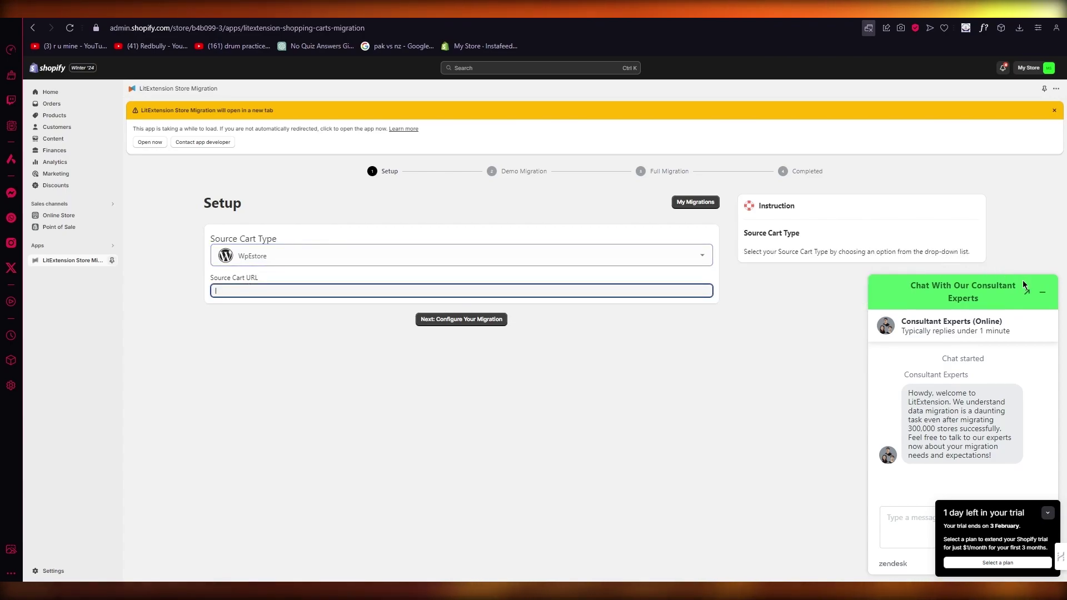
pyautogui.click(1042, 295)
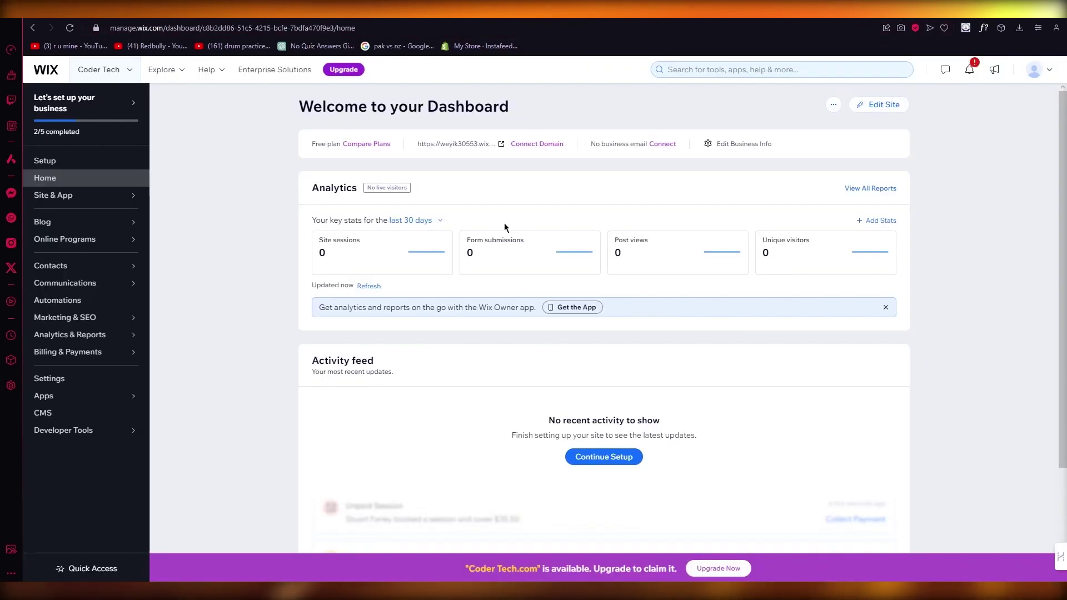
# Step: In Wix site Settings, search for 'import' and open the Custom code page
pyautogui.click(65, 380)
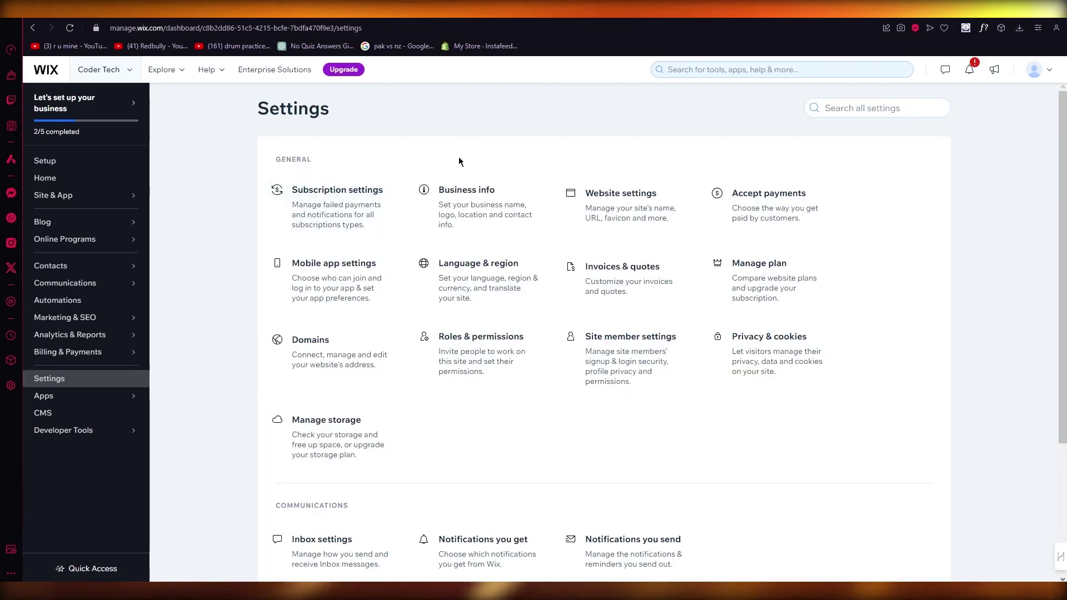
pyautogui.click(833, 107)
pyautogui.write('import')
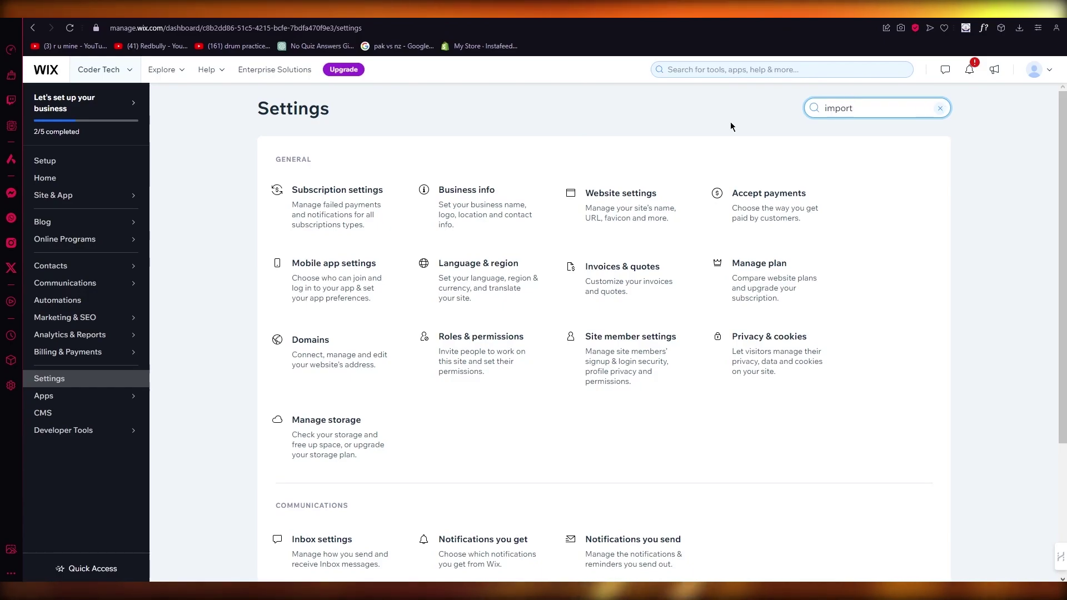
pyautogui.scroll(-2, 731, 127)
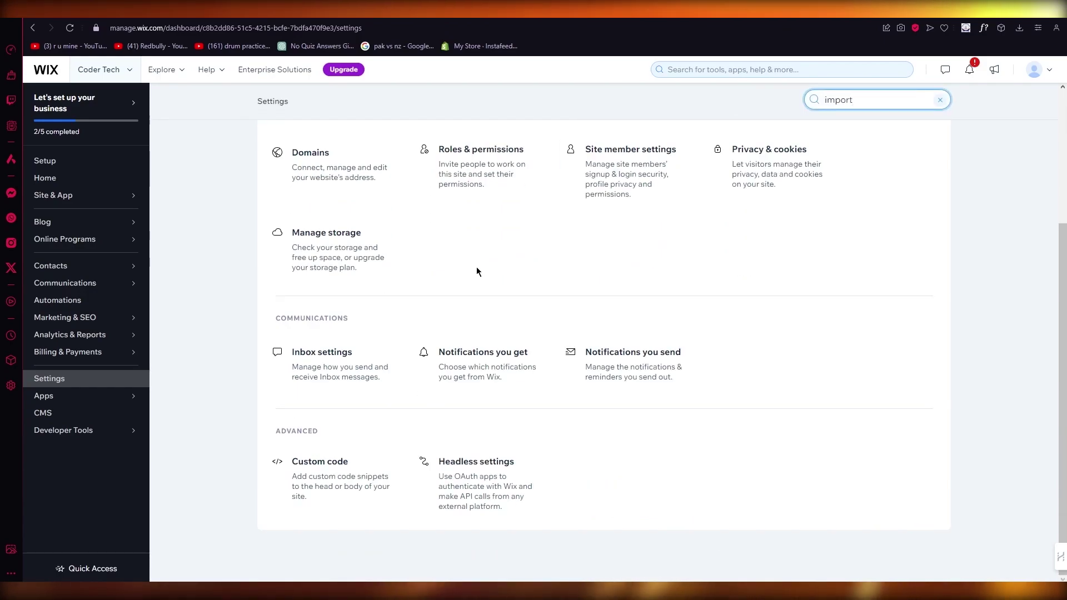
pyautogui.click(331, 473)
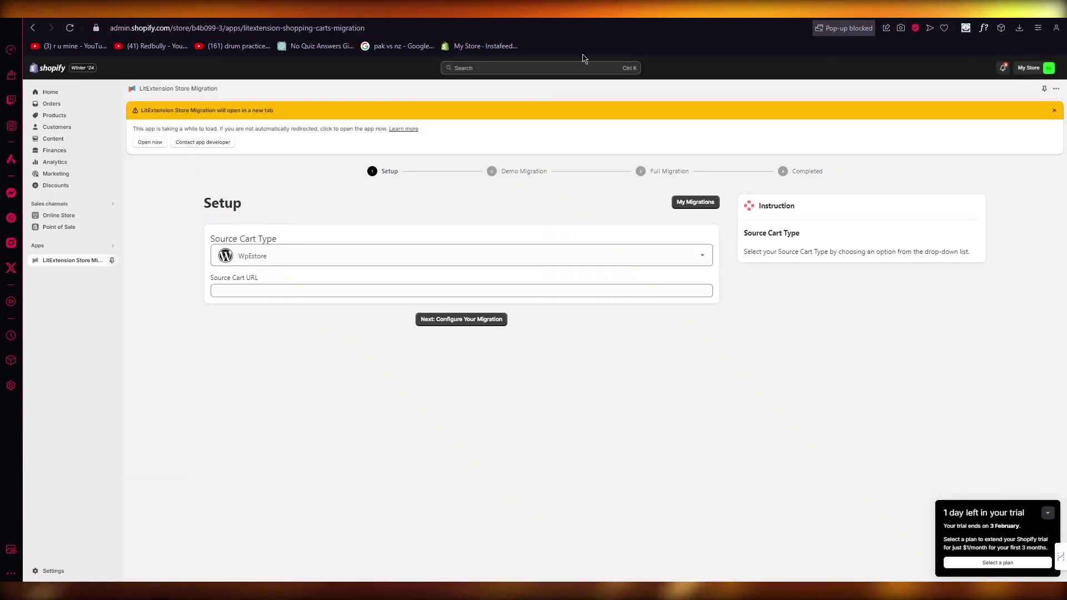
pyautogui.click(445, 291)
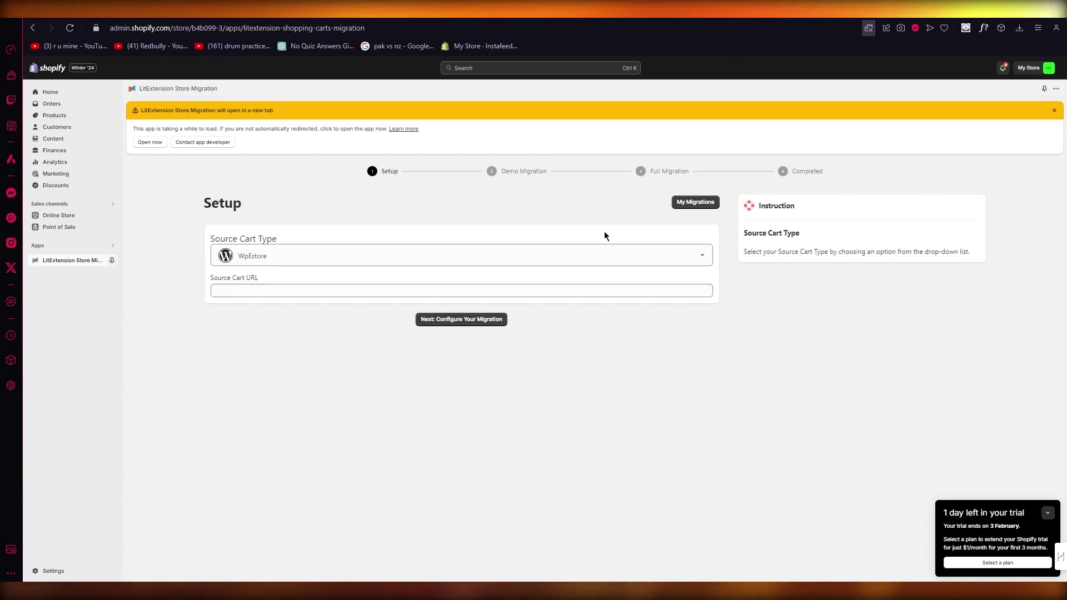
pyautogui.click(594, 287)
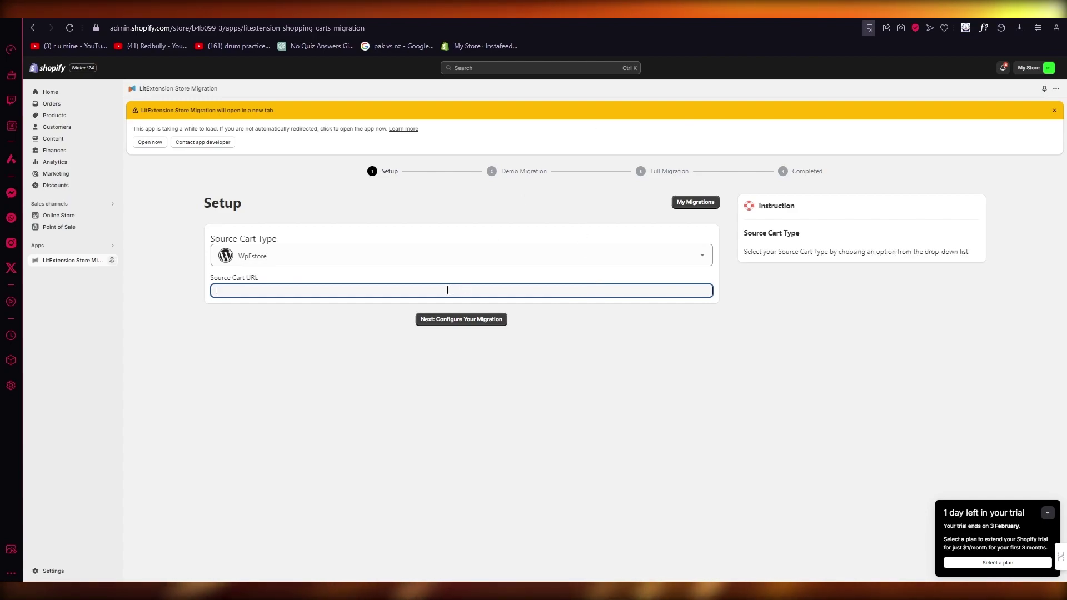
# Step: Fill Source Cart URL with the Wix site address from clipboard history and submit to configure the migration
pyautogui.hotkey('ctrl', 'v')
pyautogui.hotkey('ctrl', 'a')
pyautogui.press('BackSpace')
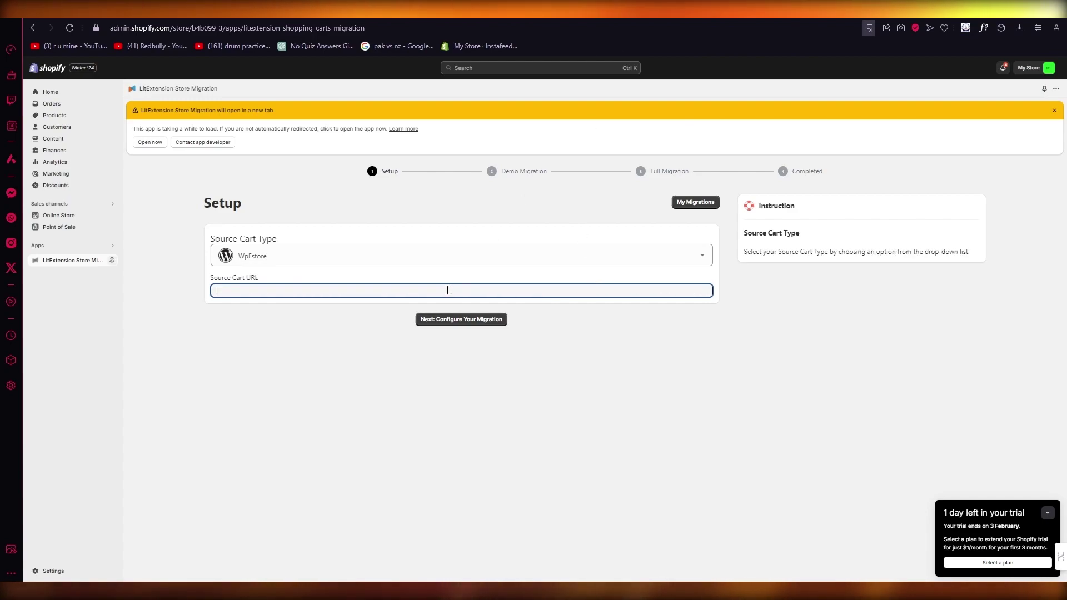
pyautogui.write('https://weyik30553.wixsite.com/coder-tech')
pyautogui.click(317, 380)
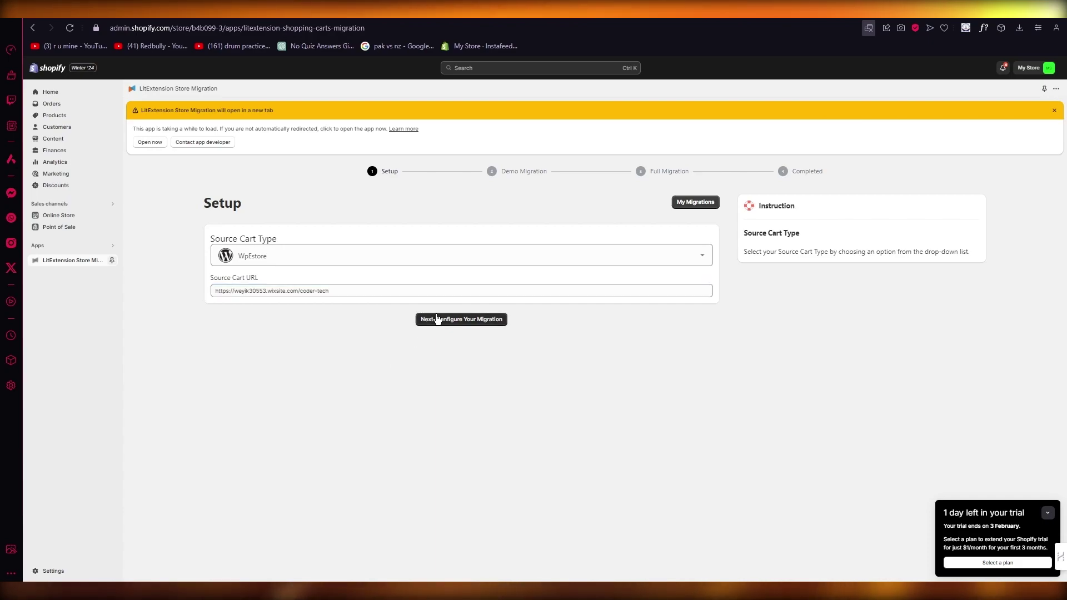
pyautogui.click(441, 319)
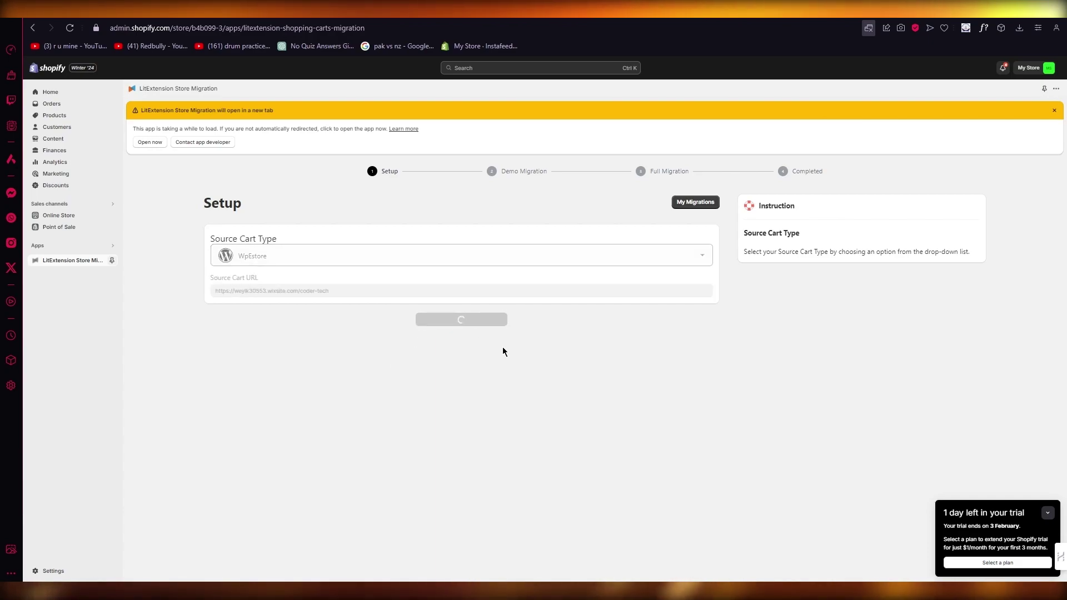